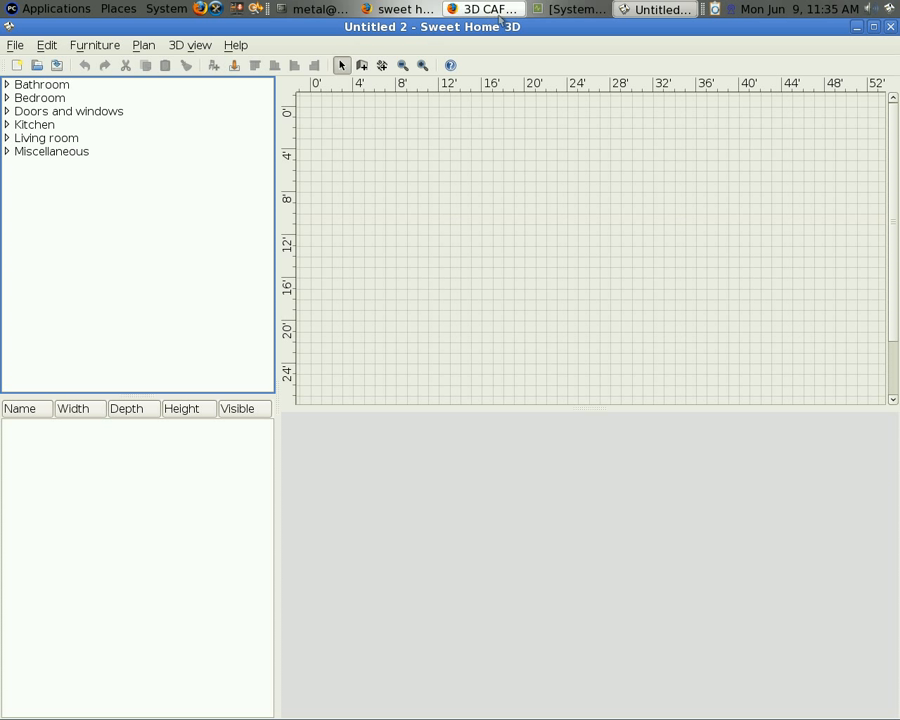
# Switch to Firefox, open the Sweet Home 3D website from the search results and browse its page of additional 3D models for import
pyautogui.click(400, 9)
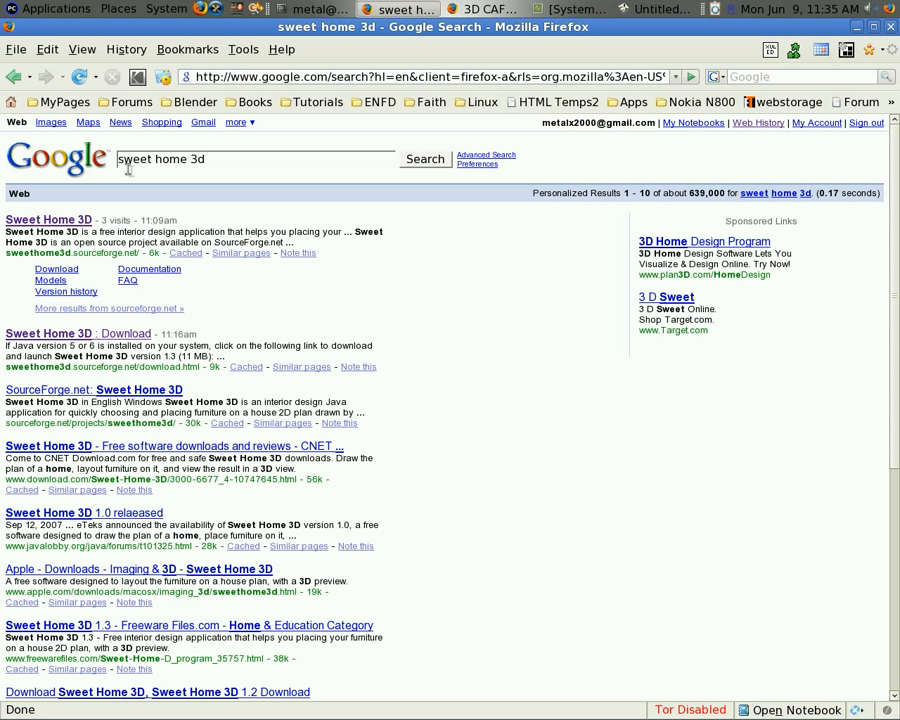
pyautogui.click(50, 221)
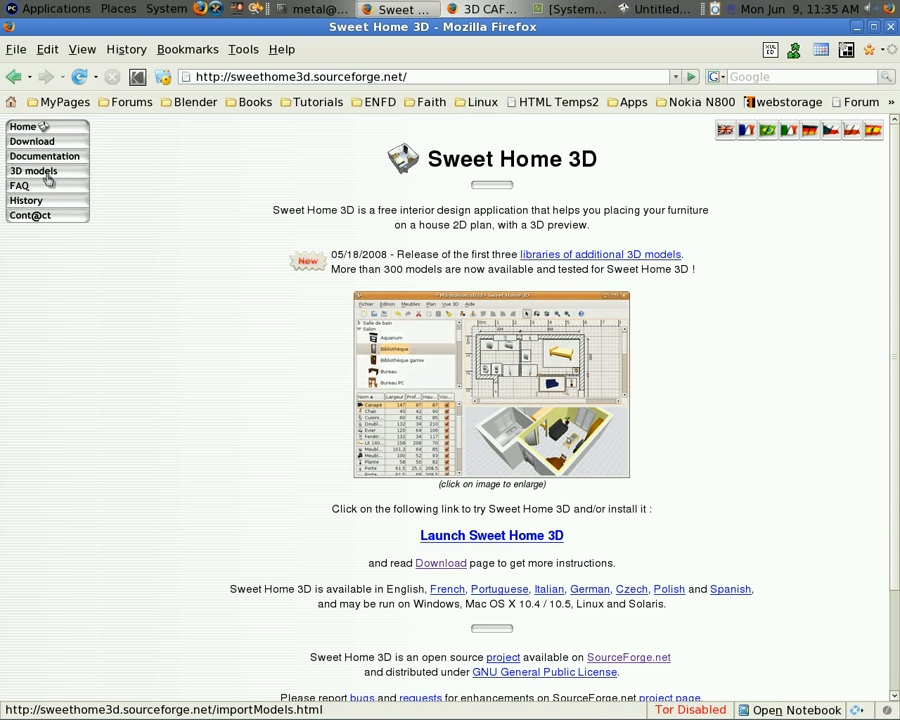
pyautogui.click(46, 177)
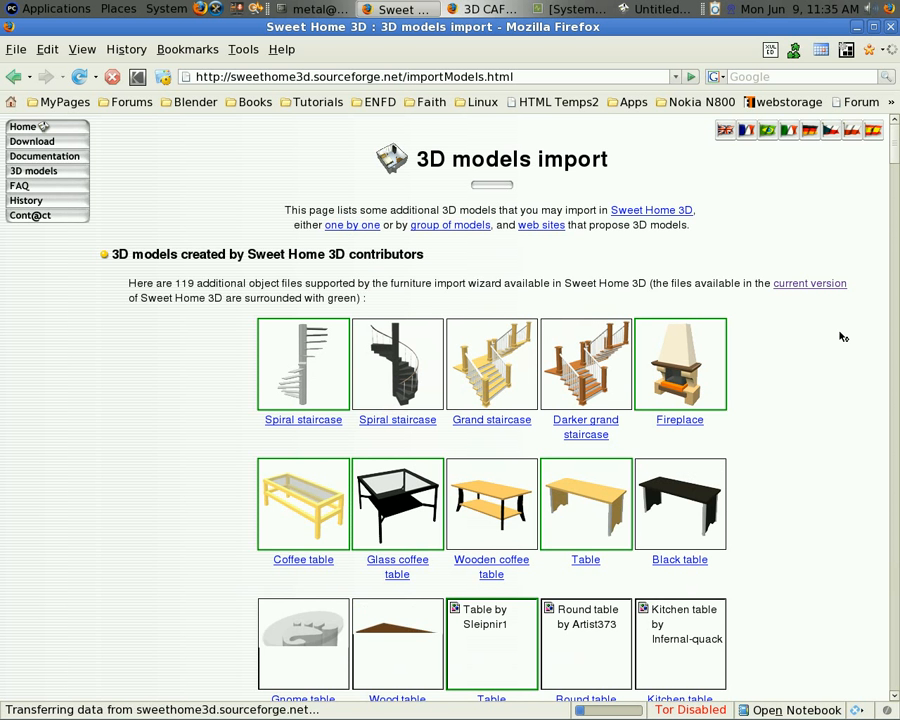
pyautogui.scroll(-15, 838, 334)
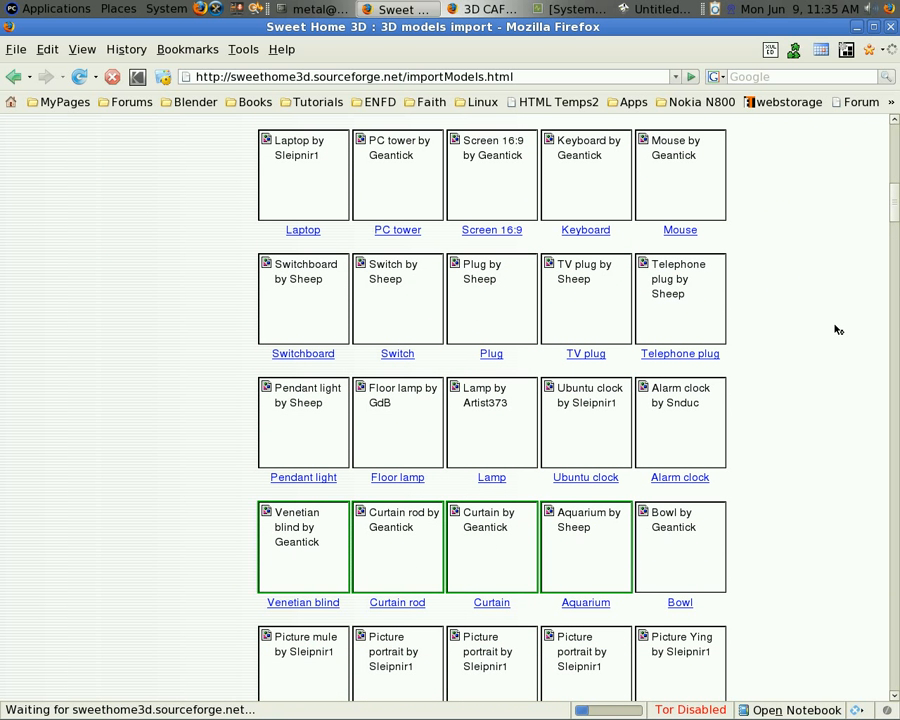
pyautogui.scroll(-13, 810, 322)
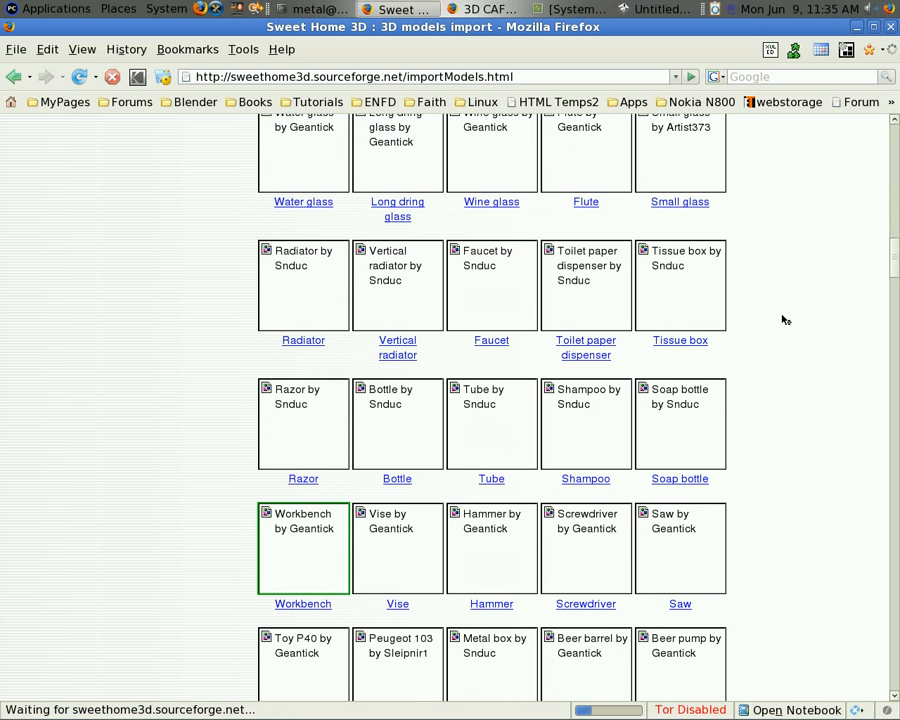
pyautogui.scroll(-2, 785, 320)
pyautogui.scroll(-9, 785, 320)
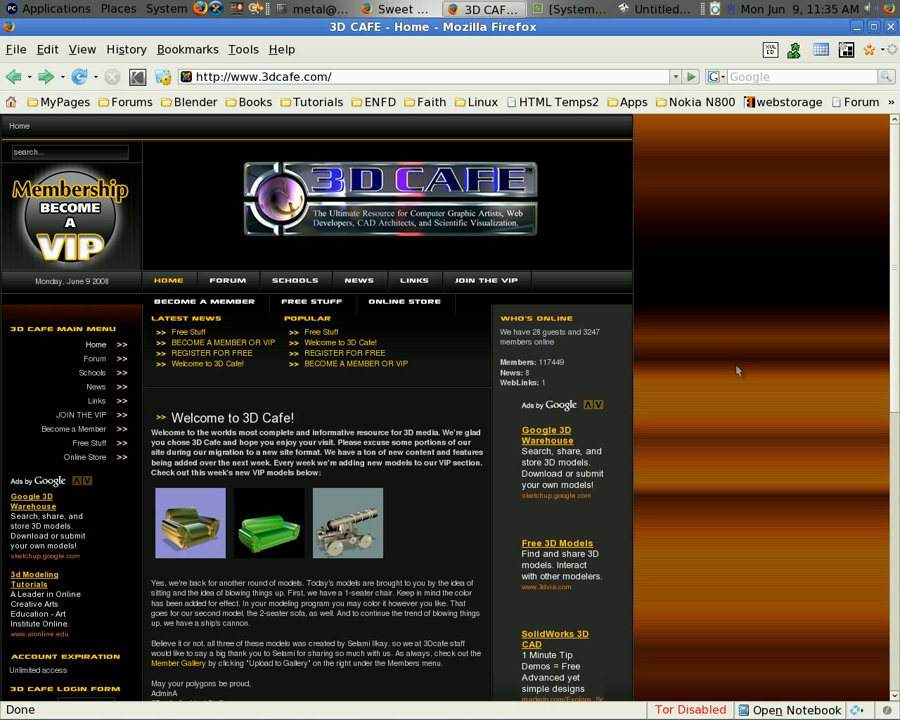
# Switch back to Sweet Home 3D and draw a closed six-wall room, about 27 by 13 ft, with a small alcove projecting at its upper-left corner
pyautogui.click(648, 12)
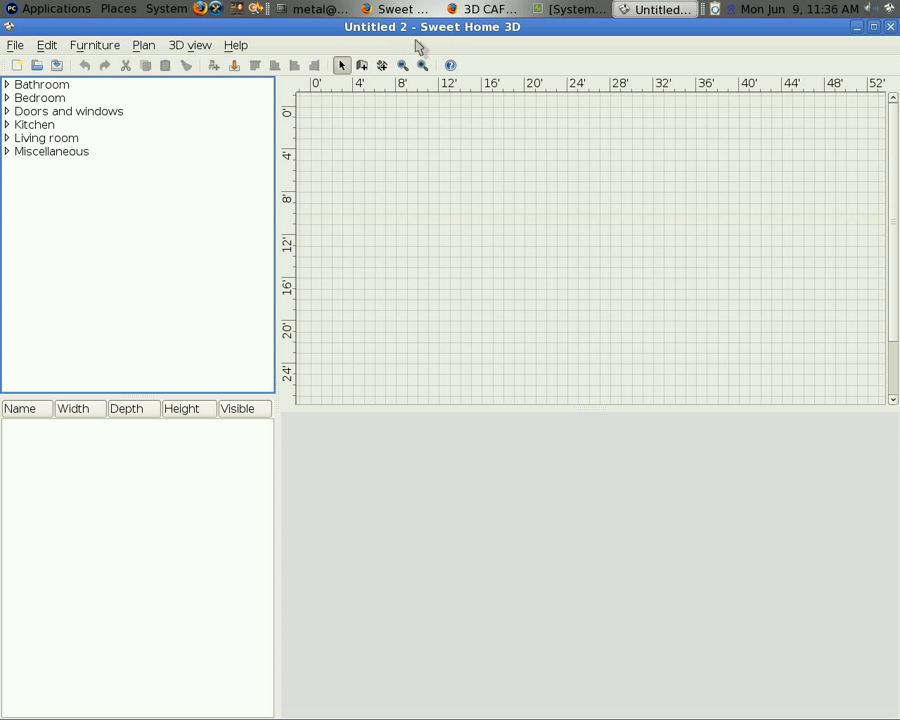
pyautogui.click(362, 66)
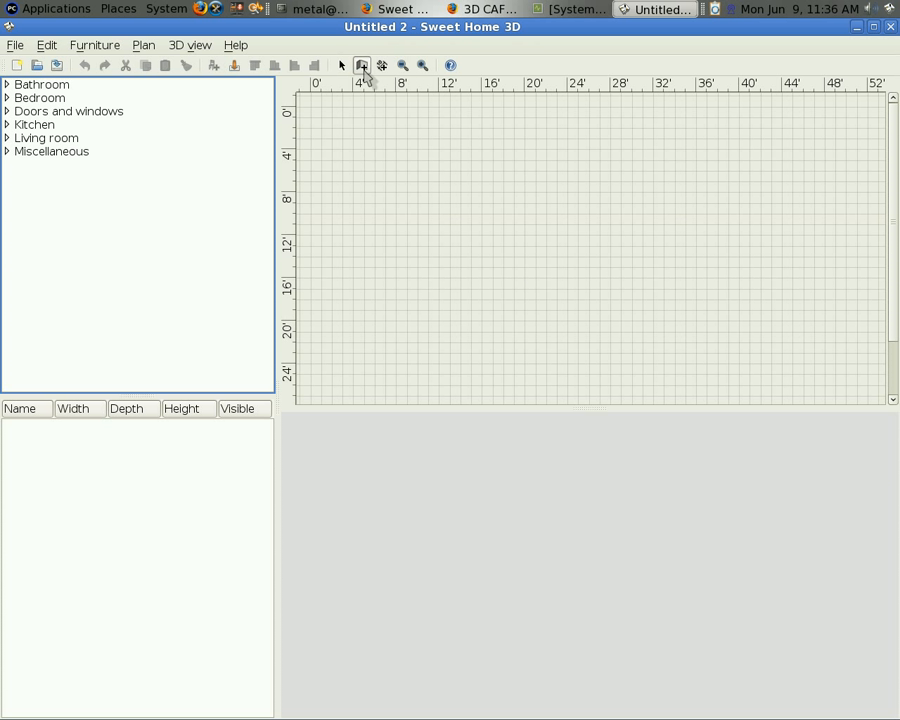
pyautogui.click(428, 118)
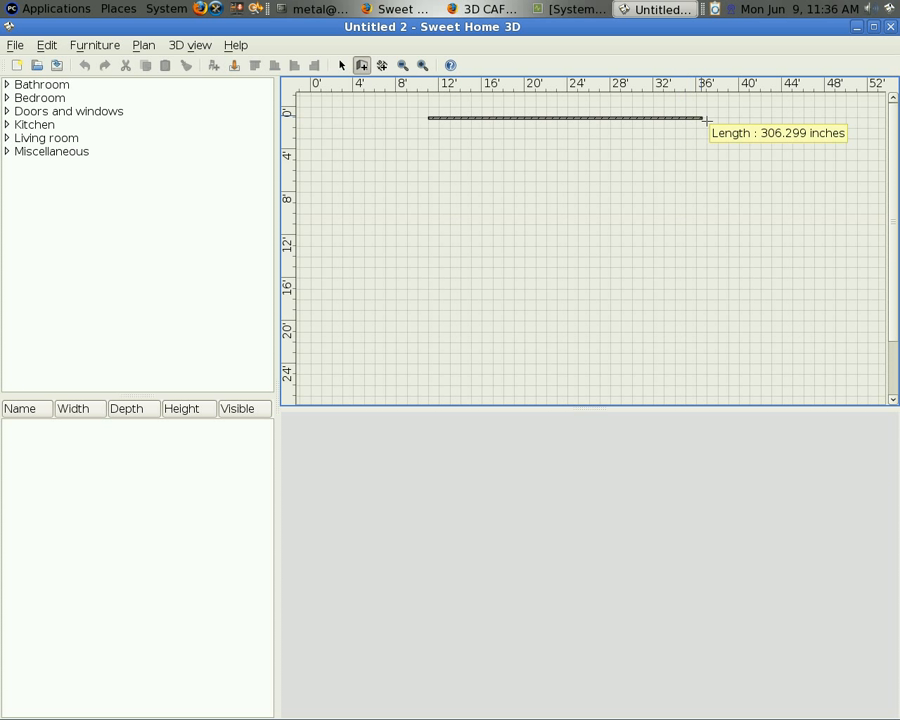
pyautogui.click(718, 118)
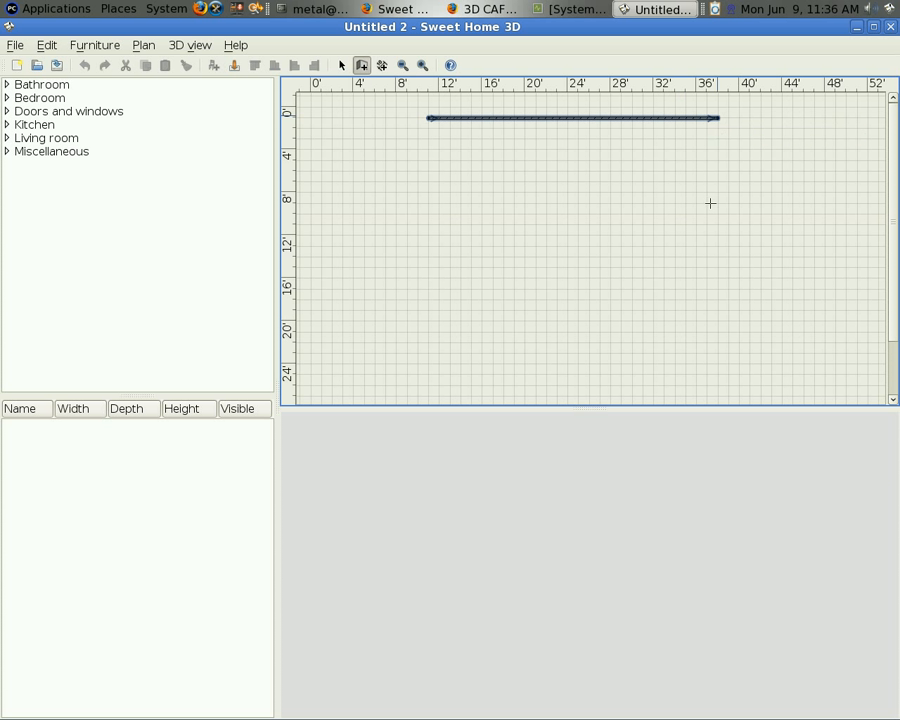
pyautogui.doubleClick(719, 263)
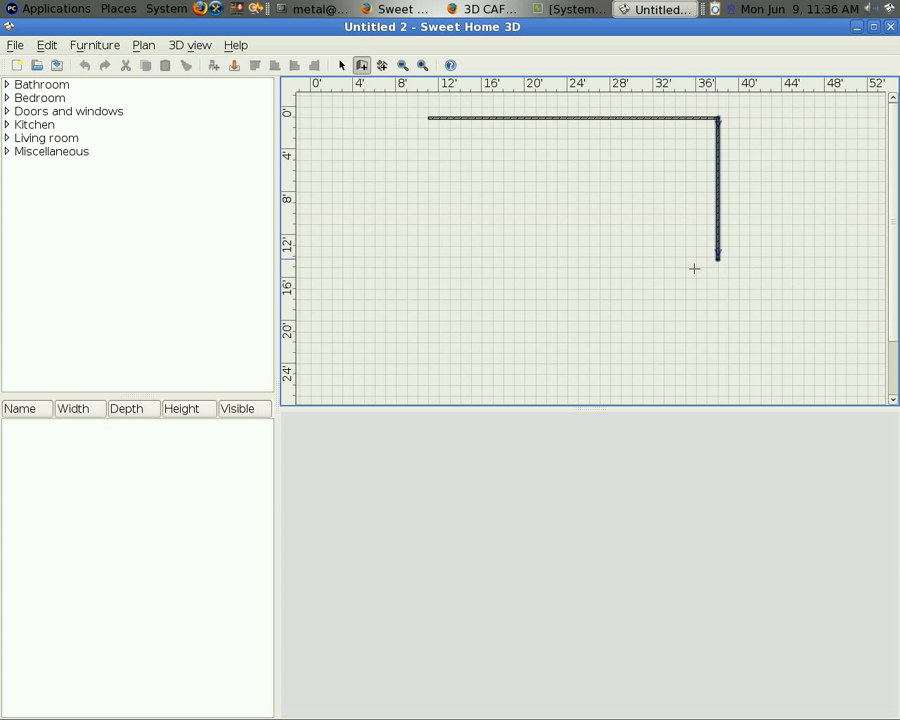
pyautogui.click(448, 260)
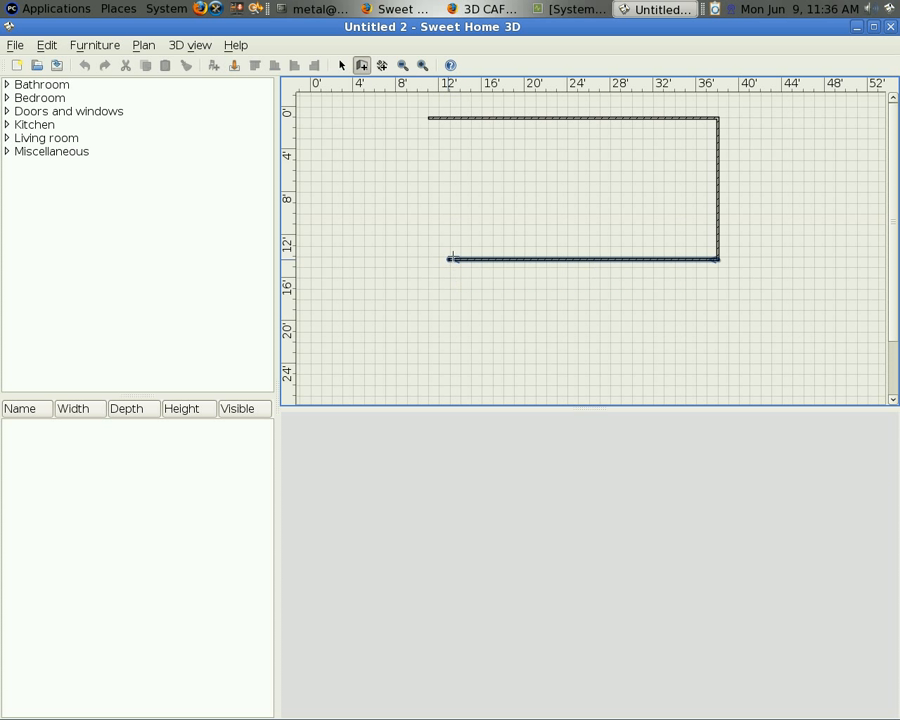
pyautogui.doubleClick(450, 153)
pyautogui.click(434, 152)
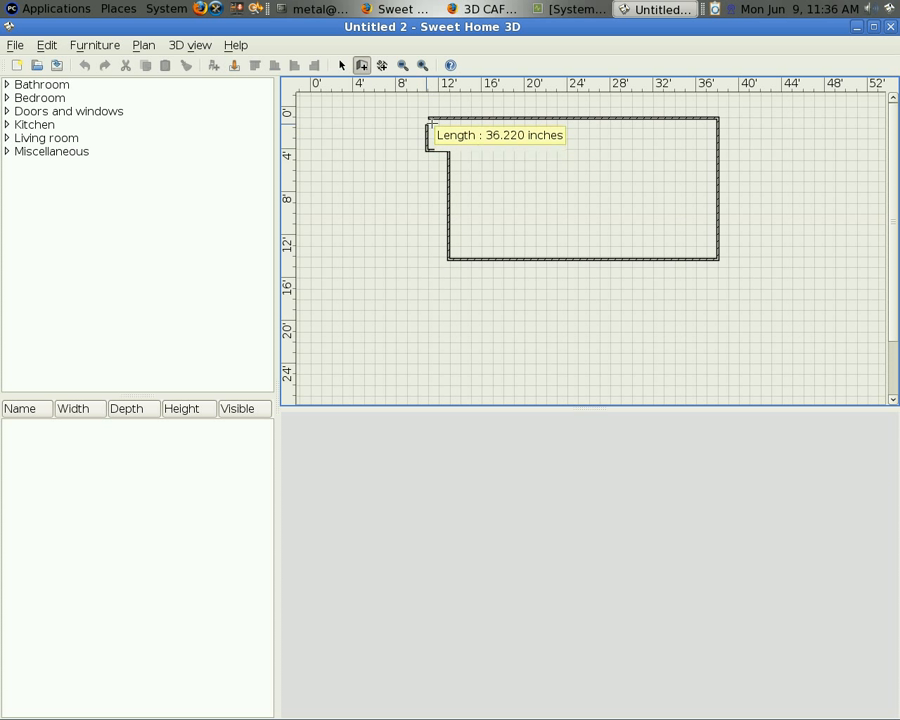
pyautogui.doubleClick(429, 119)
pyautogui.rightClick(427, 118)
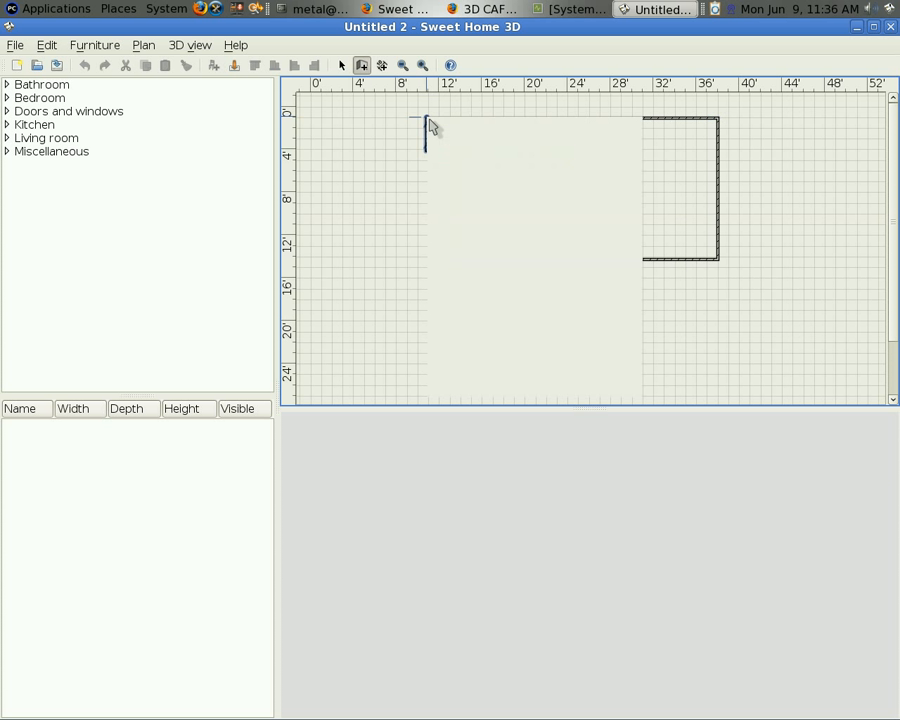
pyautogui.click(704, 50)
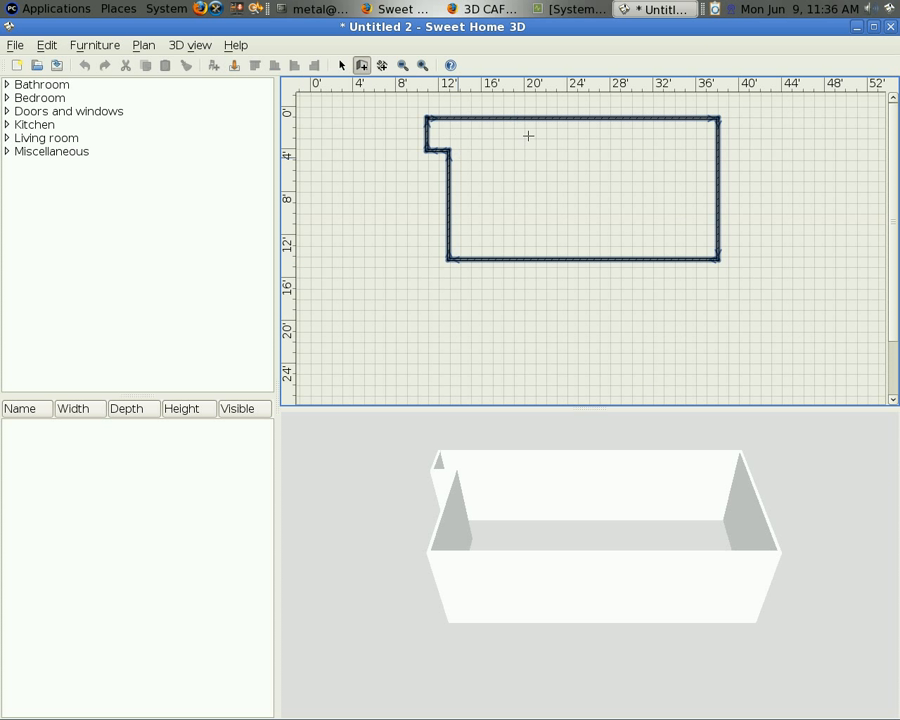
# Apply the "Wall - Small red bricks" texture to the right side of the room's long upper wall
pyautogui.click(342, 67)
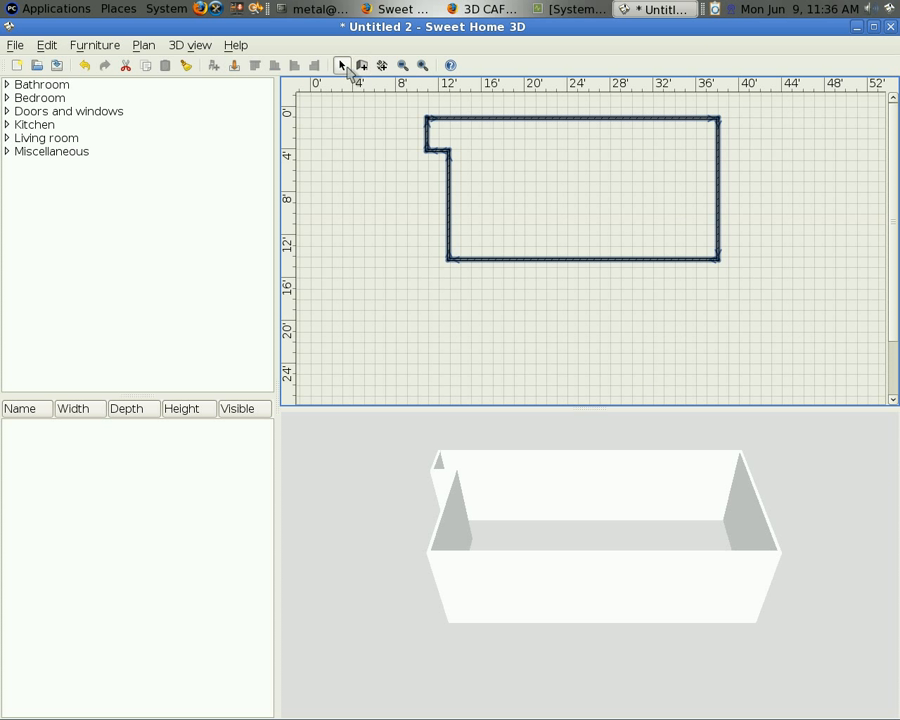
pyautogui.rightClick(552, 121)
pyautogui.click(534, 126)
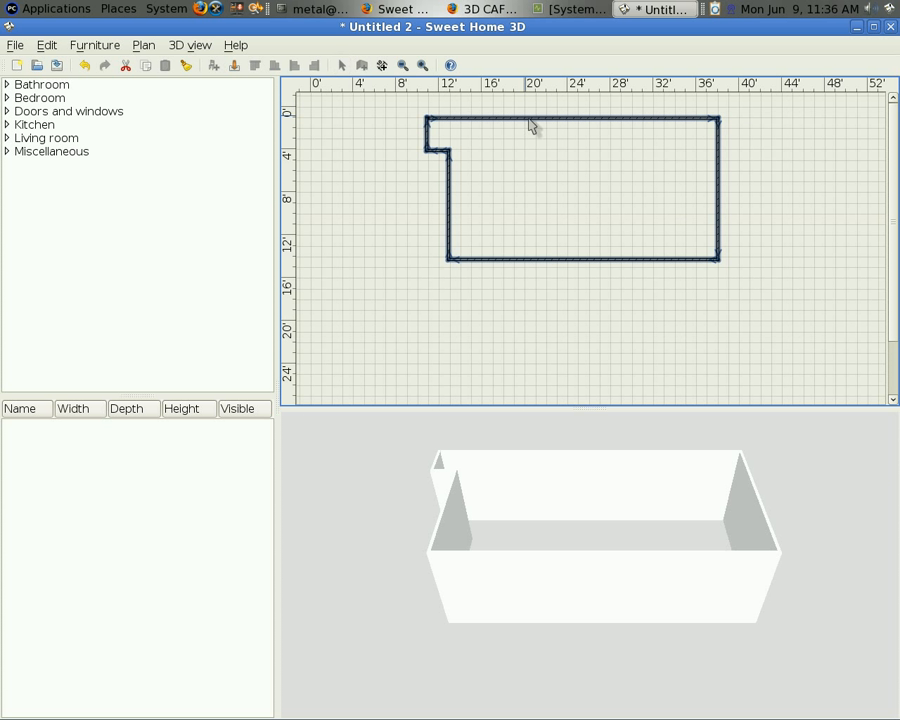
pyautogui.click(532, 125)
pyautogui.rightClick(532, 126)
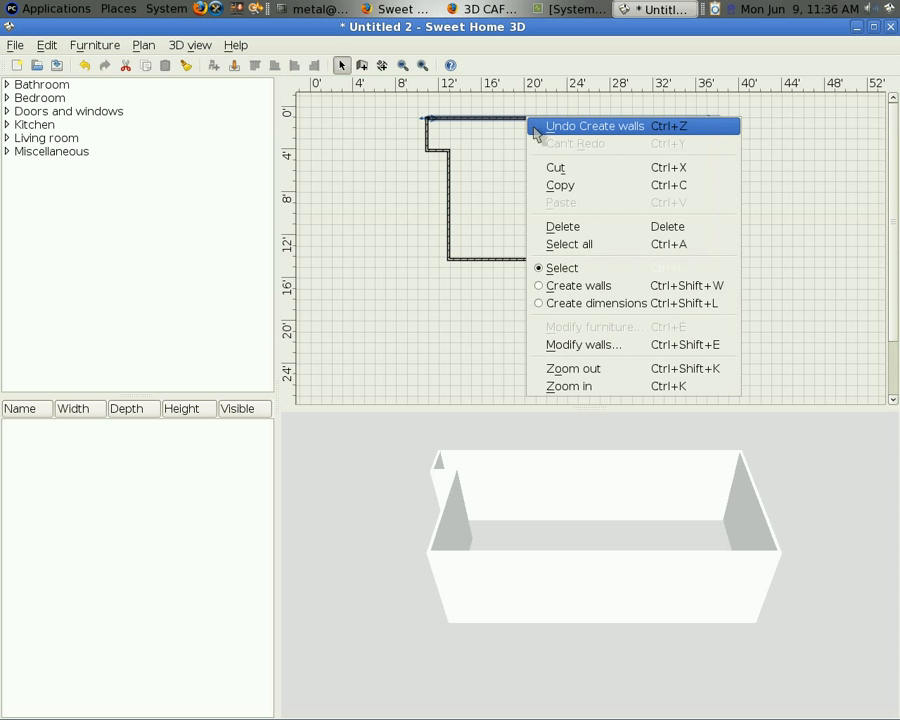
pyautogui.click(630, 354)
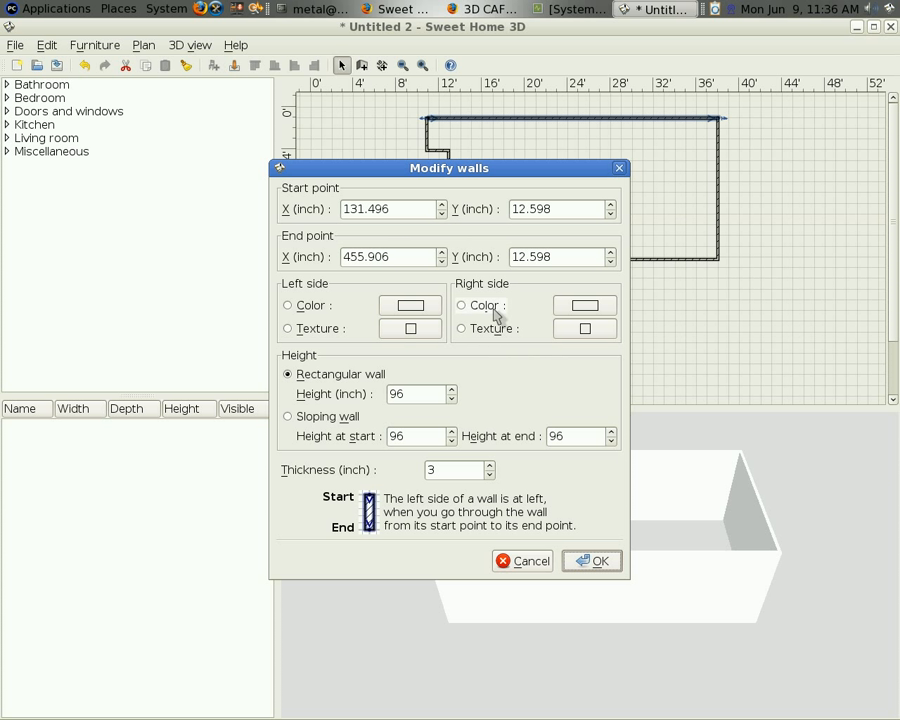
pyautogui.click(606, 334)
pyautogui.moveTo(484, 351); pyautogui.dragTo(479, 423)
pyautogui.click(386, 367)
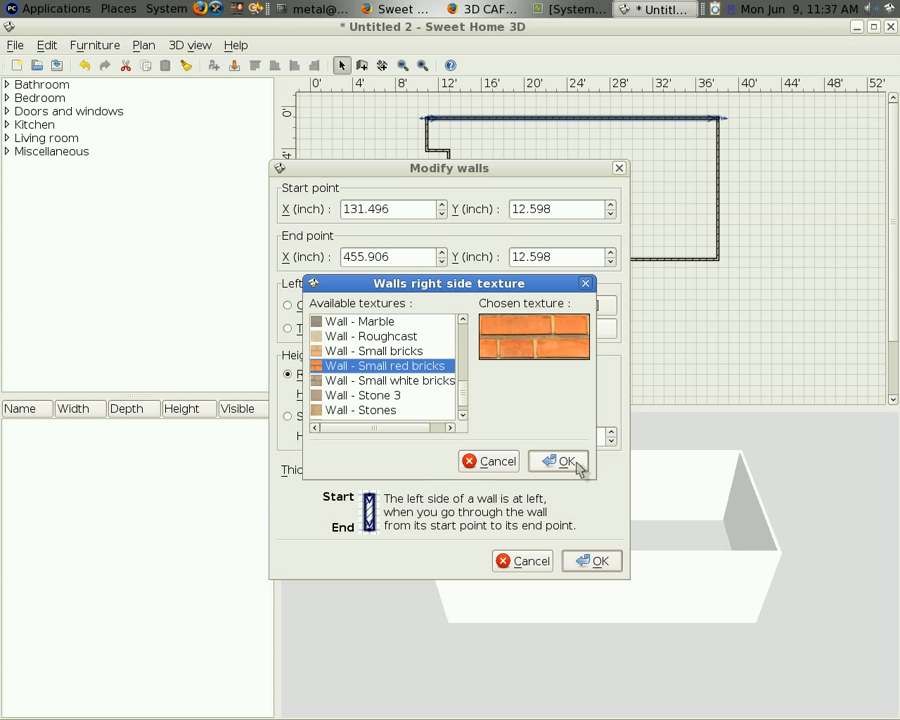
pyautogui.click(566, 461)
pyautogui.click(582, 566)
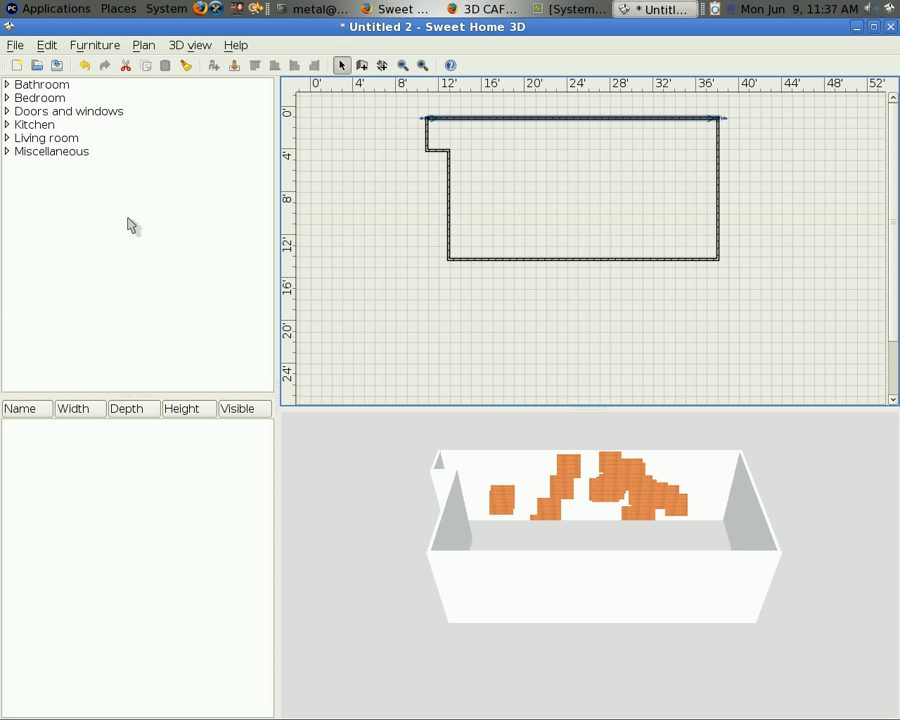
# Place a Staircase from the Miscellaneous furniture inside the room, lengthwise against the middle of the upper wall
pyautogui.click(10, 155)
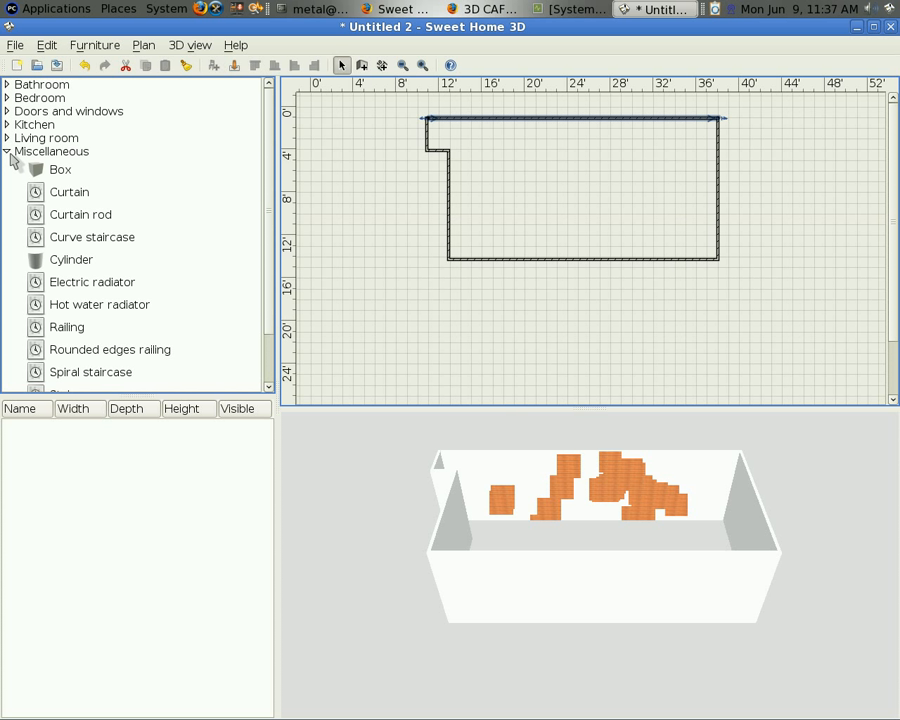
pyautogui.scroll(-1, 211, 233)
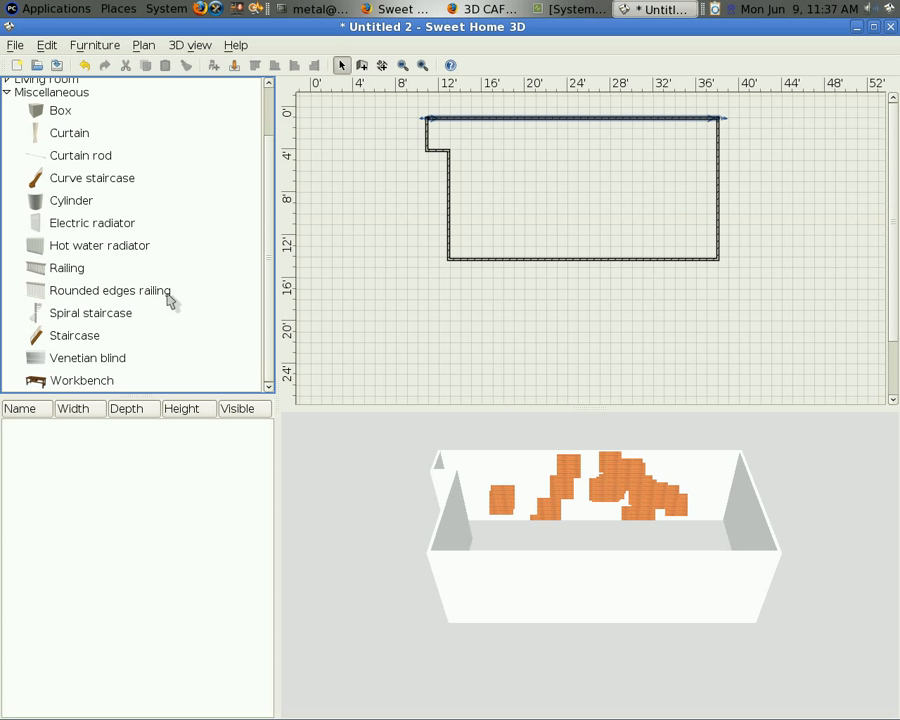
pyautogui.click(68, 343)
pyautogui.moveTo(68, 343); pyautogui.dragTo(553, 148)
pyautogui.click(575, 188)
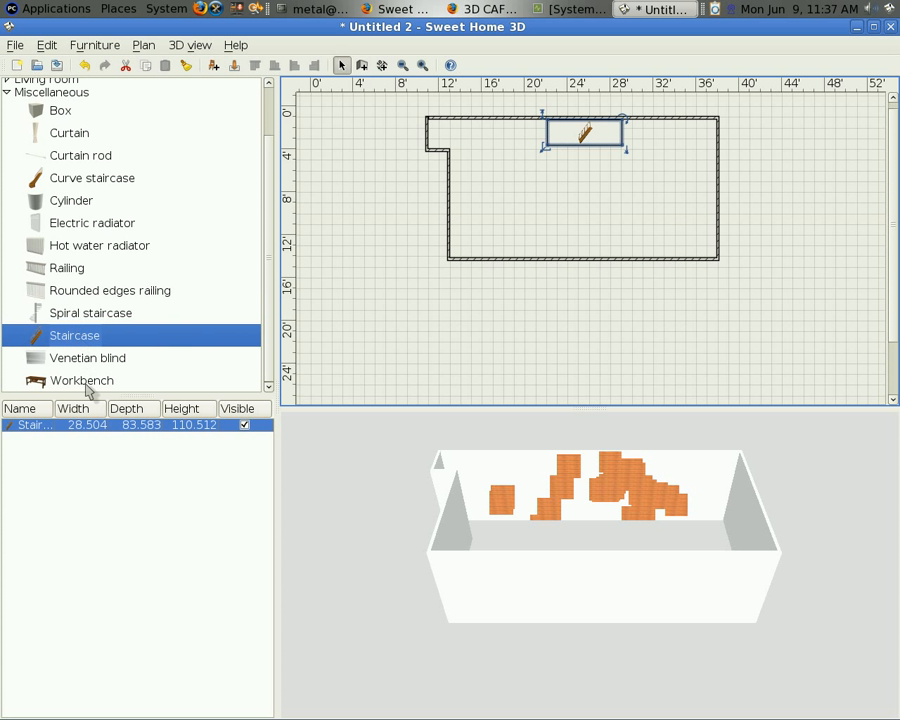
# Place the imported hydrant model from the Bathroom furniture outside the room, just left of the alcove
pyautogui.scroll(3, 266, 266)
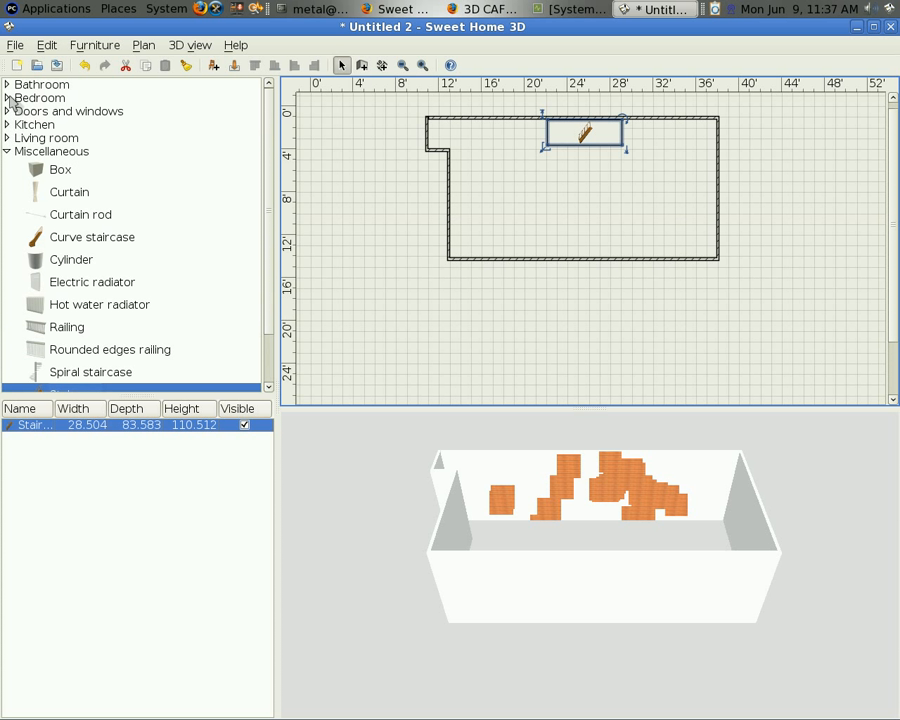
pyautogui.click(7, 85)
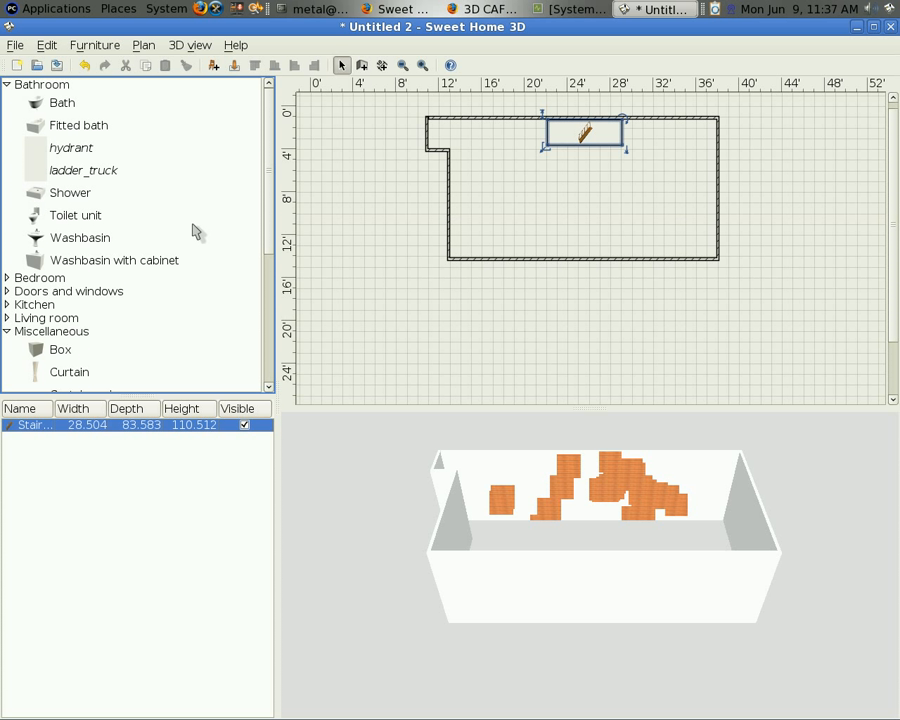
pyautogui.click(73, 156)
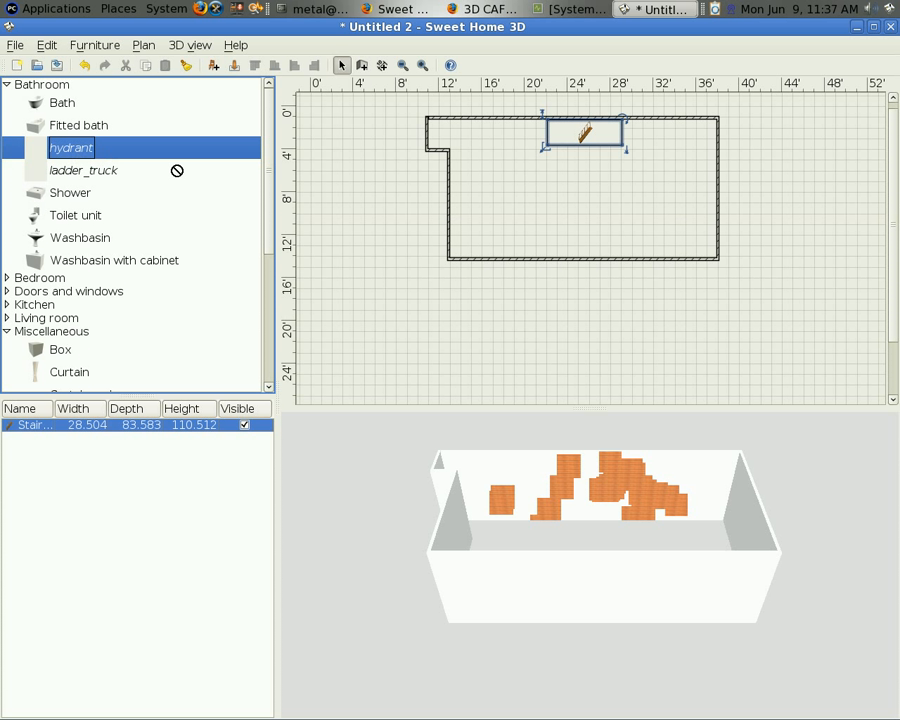
pyautogui.moveTo(364, 197); pyautogui.dragTo(426, 177)
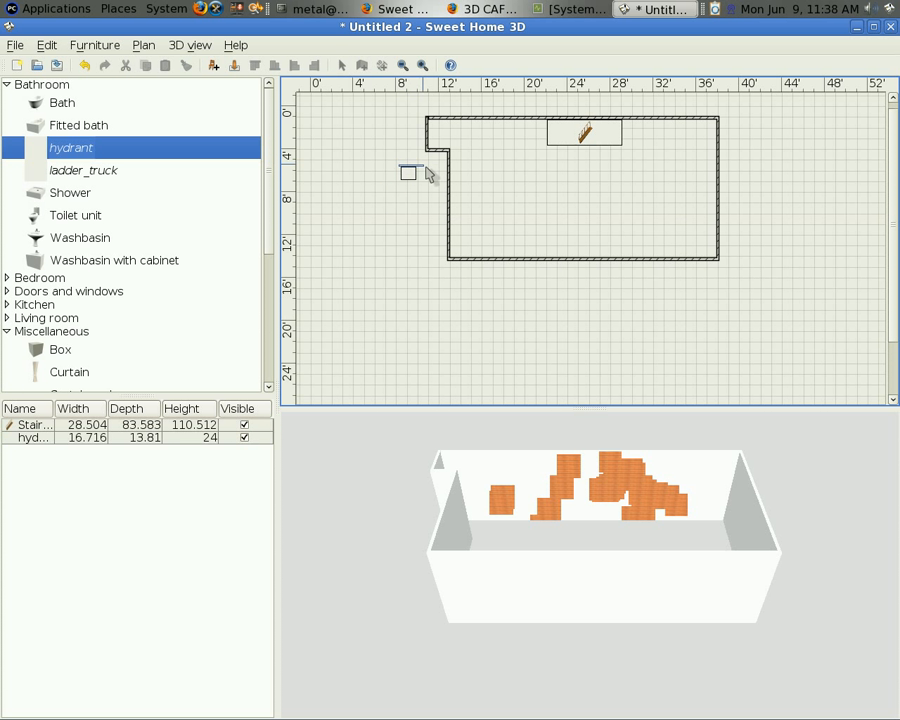
# Place the imported ladder_truck model from the Bathroom furniture outside the room, just beyond its right wall
pyautogui.click(98, 180)
pyautogui.click(70, 181)
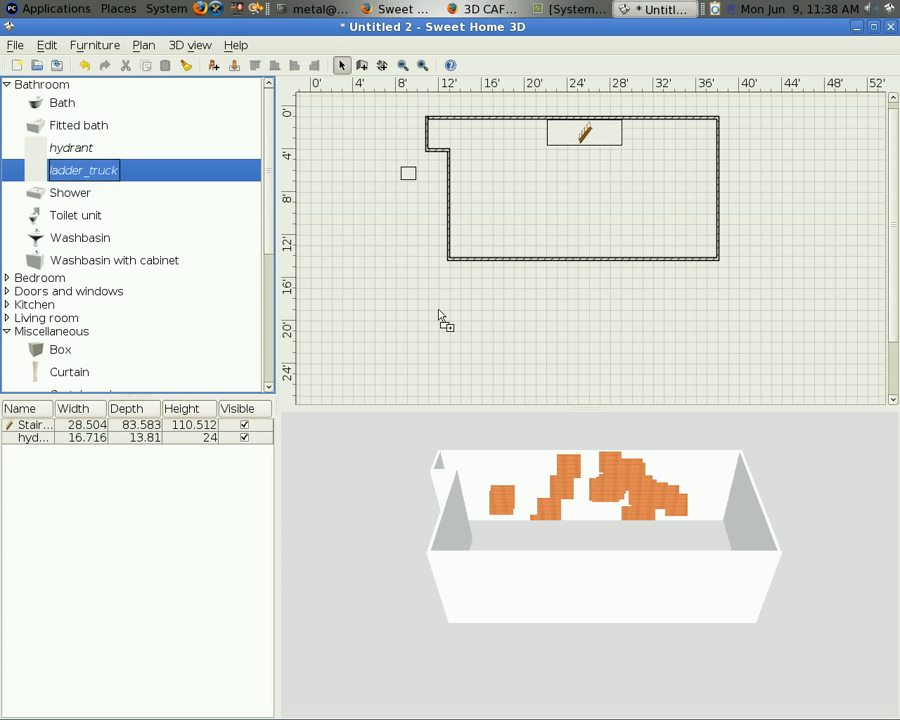
pyautogui.moveTo(440, 318); pyautogui.dragTo(444, 319)
pyautogui.moveTo(487, 310); pyautogui.dragTo(783, 125)
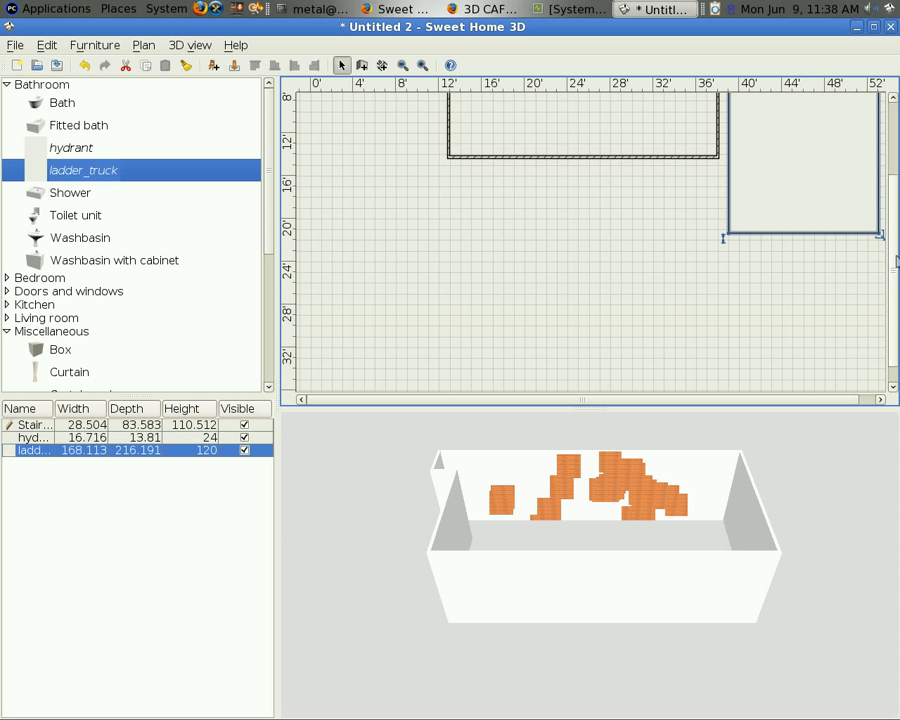
pyautogui.moveTo(888, 257); pyautogui.dragTo(891, 193)
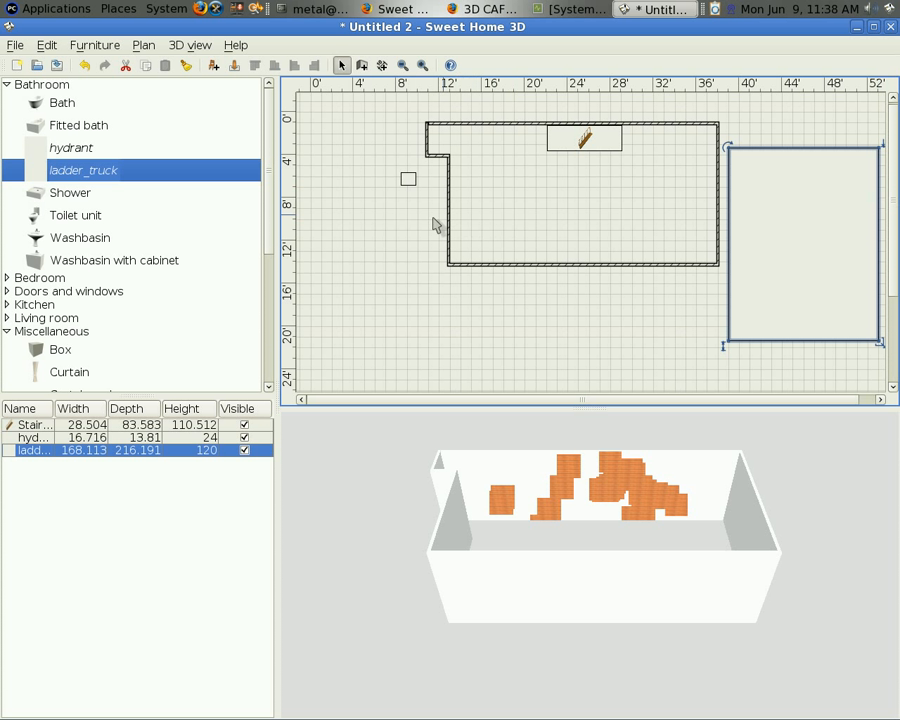
pyautogui.rightClick(502, 481)
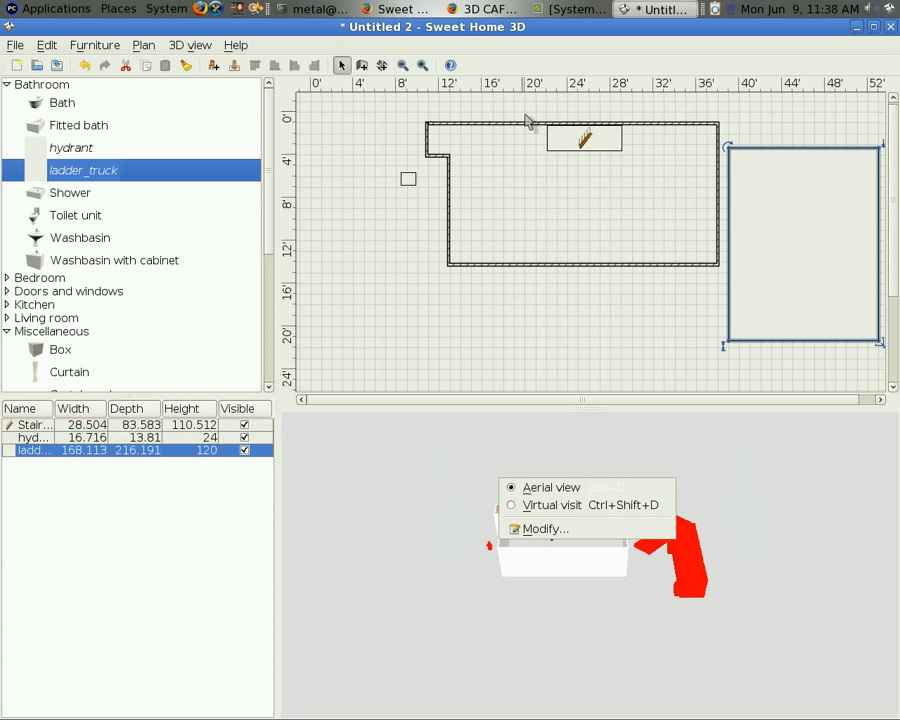
pyautogui.click(537, 37)
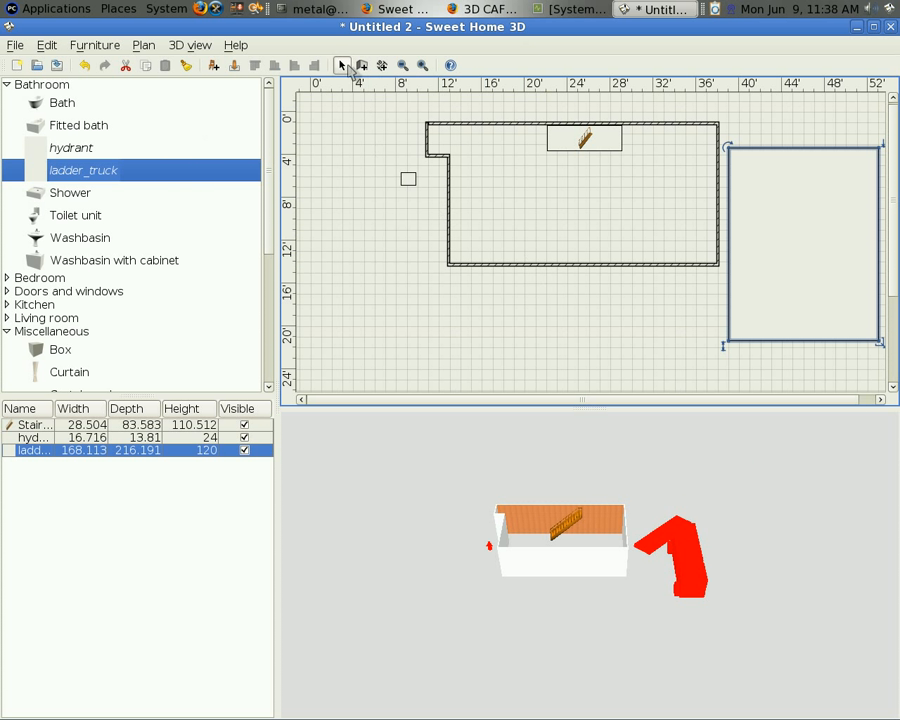
# Draw three connected walls forming a rectangular room about 11.5 ft wide and 6 ft deep below the main room's lower wall
pyautogui.click(362, 65)
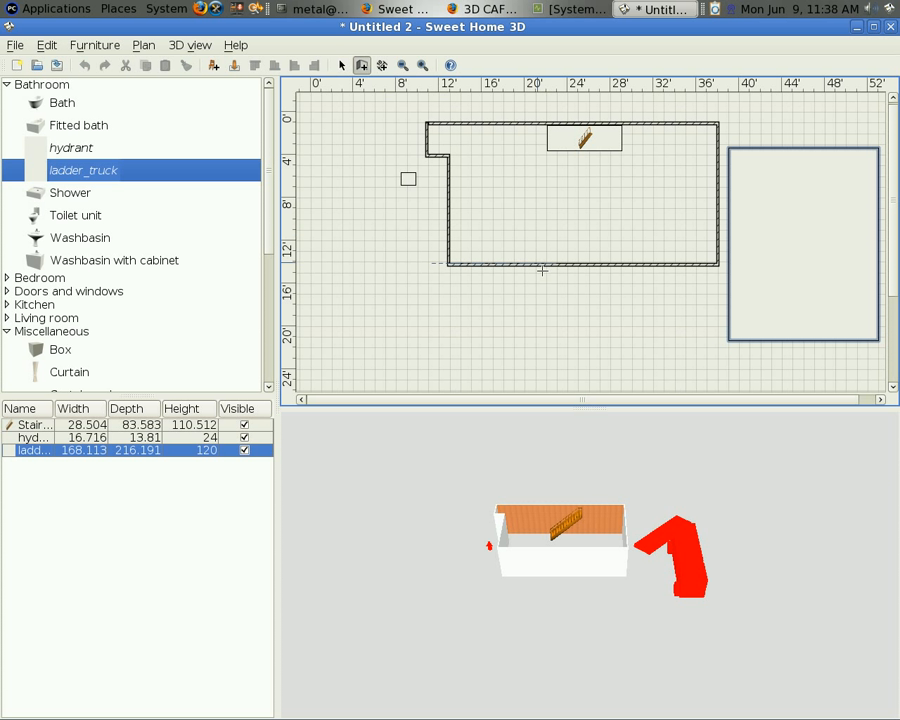
pyautogui.click(536, 267)
pyautogui.click(537, 335)
pyautogui.click(661, 334)
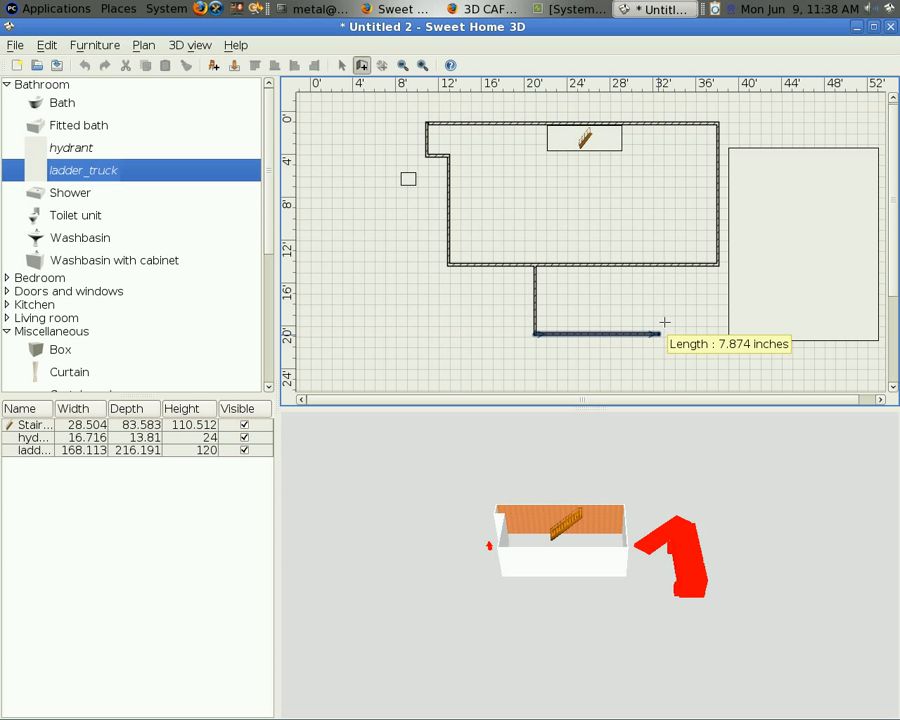
pyautogui.doubleClick(659, 267)
pyautogui.rightClick(659, 268)
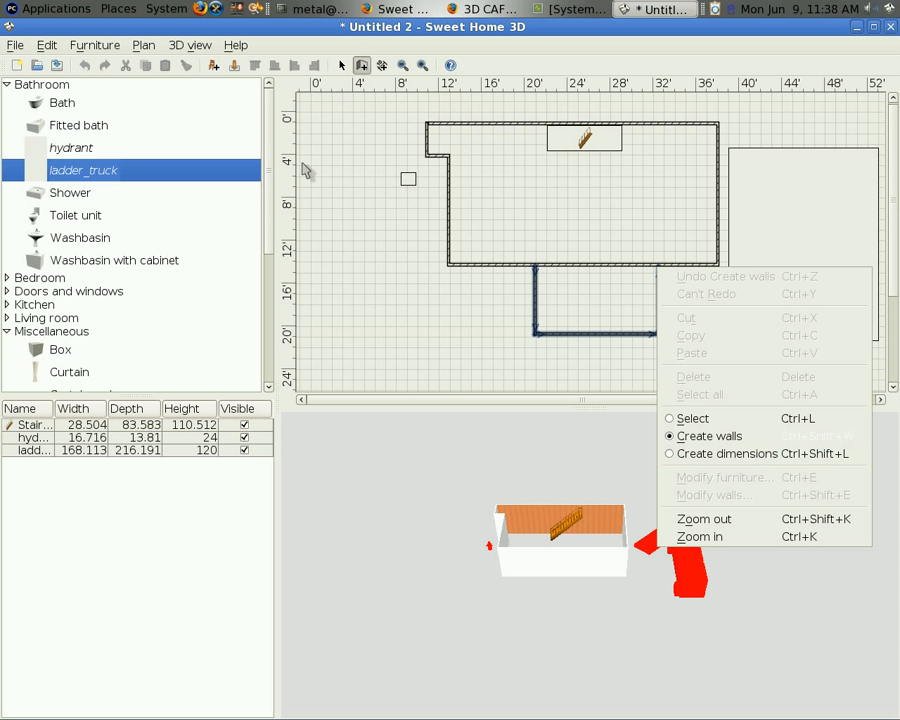
pyautogui.click(444, 27)
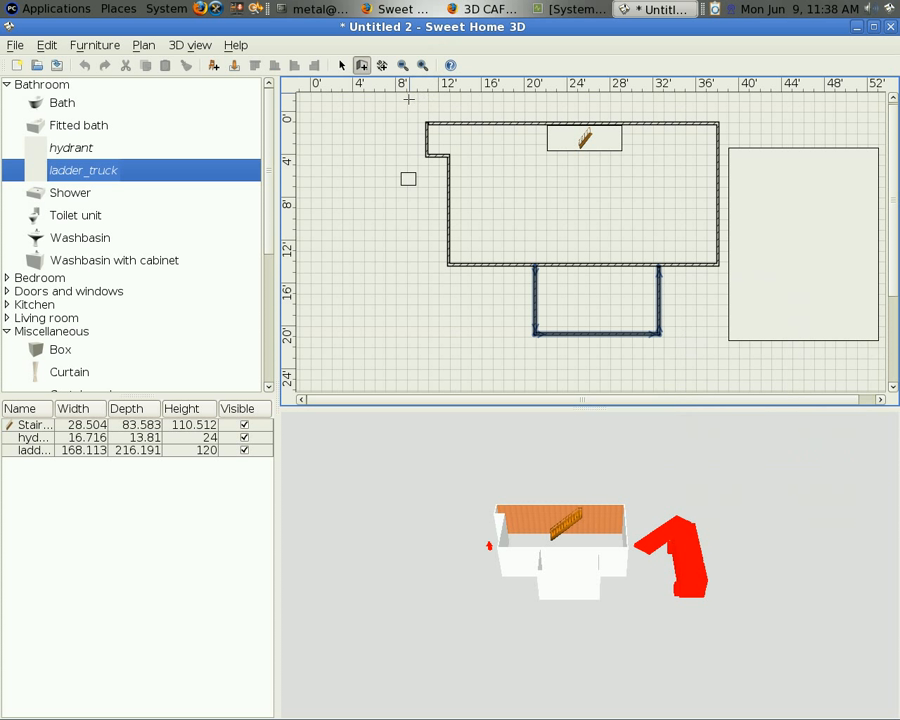
# Place a Door frame from the Doors and windows furniture in the wall shared by the main room and the small lower room
pyautogui.click(8, 292)
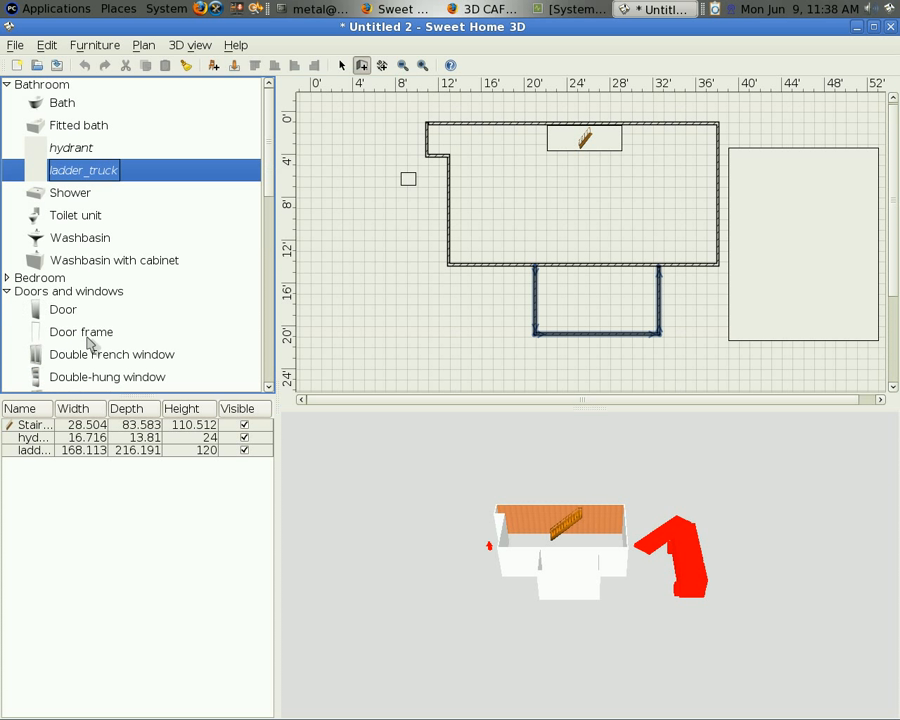
pyautogui.moveTo(70, 340); pyautogui.dragTo(605, 269)
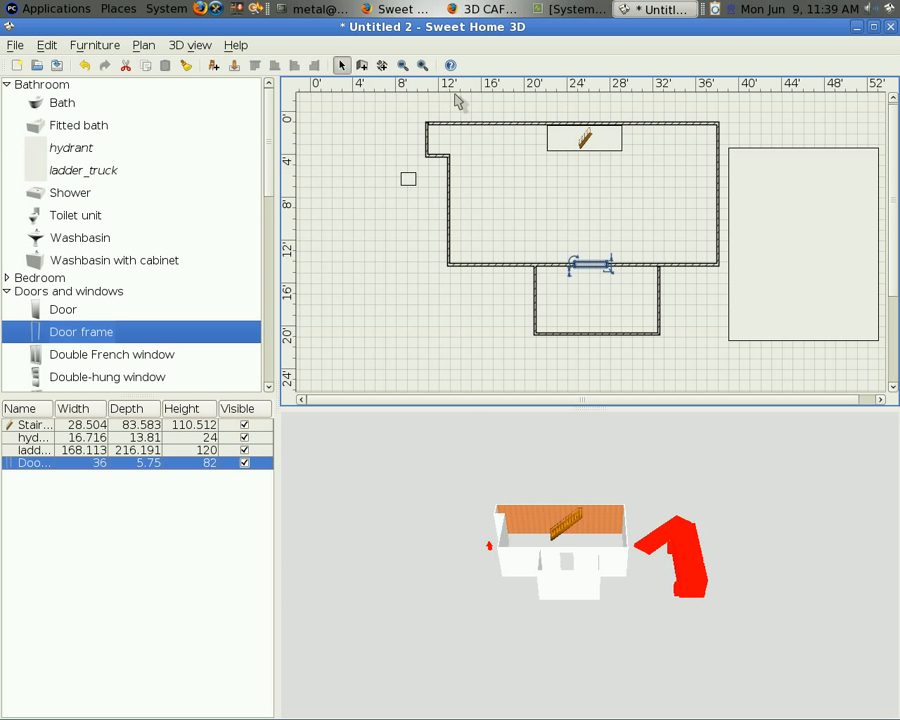
# Add a vertical dimension line along the alcove's short left wall, offset outside the room
pyautogui.click(384, 66)
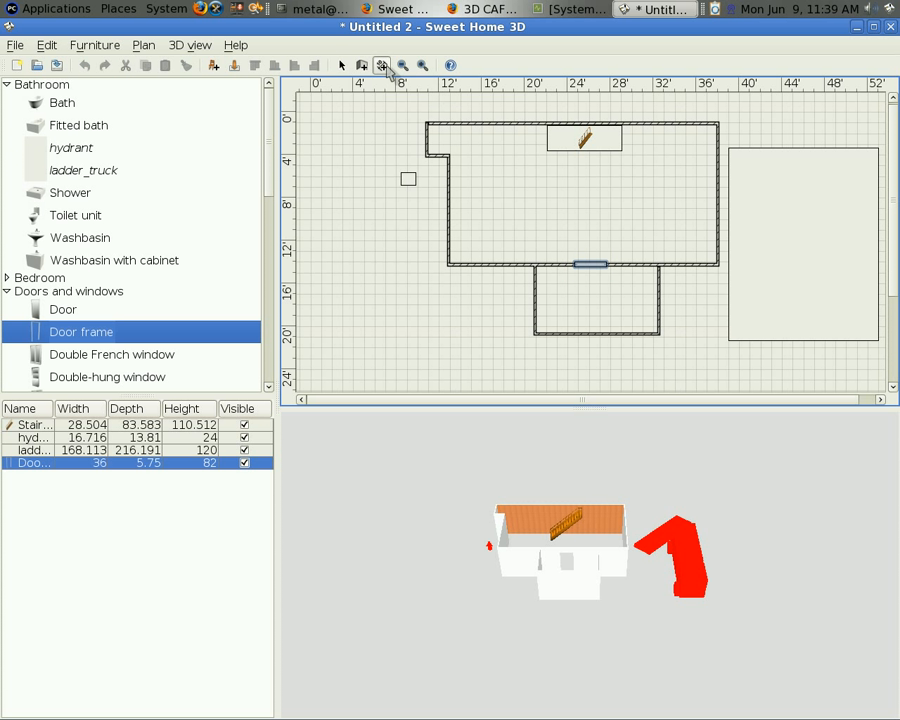
pyautogui.click(423, 125)
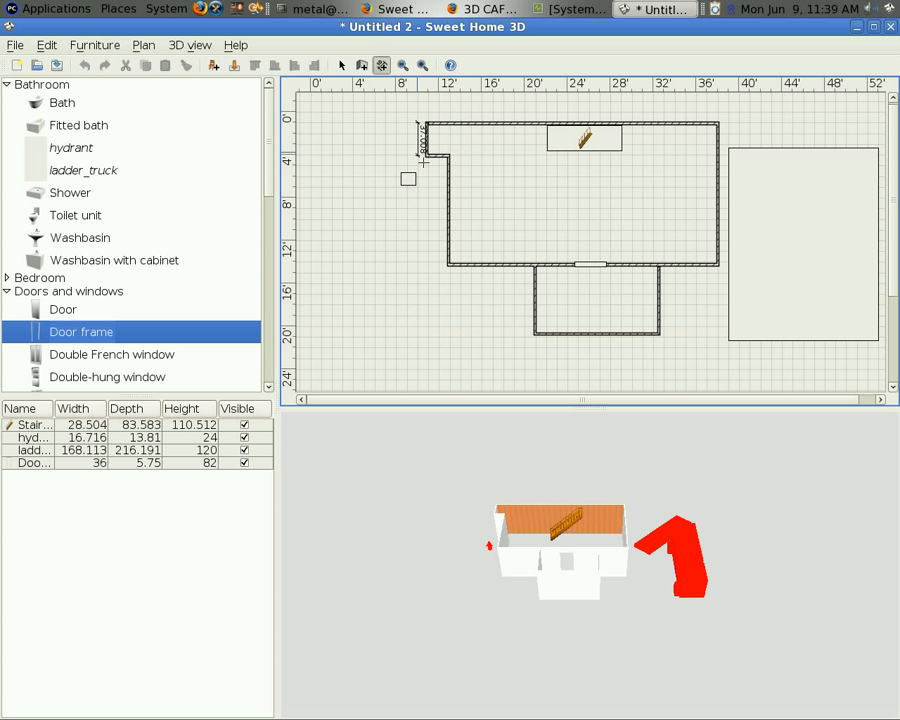
pyautogui.click(423, 158)
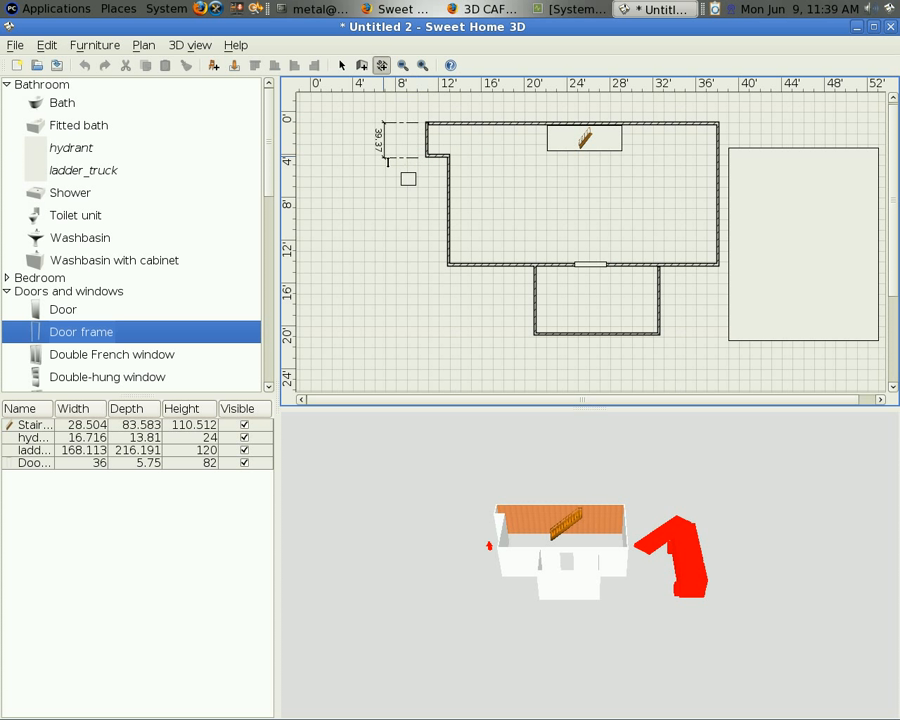
pyautogui.click(380, 159)
# Add a horizontal dimension line spanning the full length of the main room's upper wall, offset just above it
pyautogui.click(427, 121)
pyautogui.click(719, 120)
pyautogui.click(713, 103)
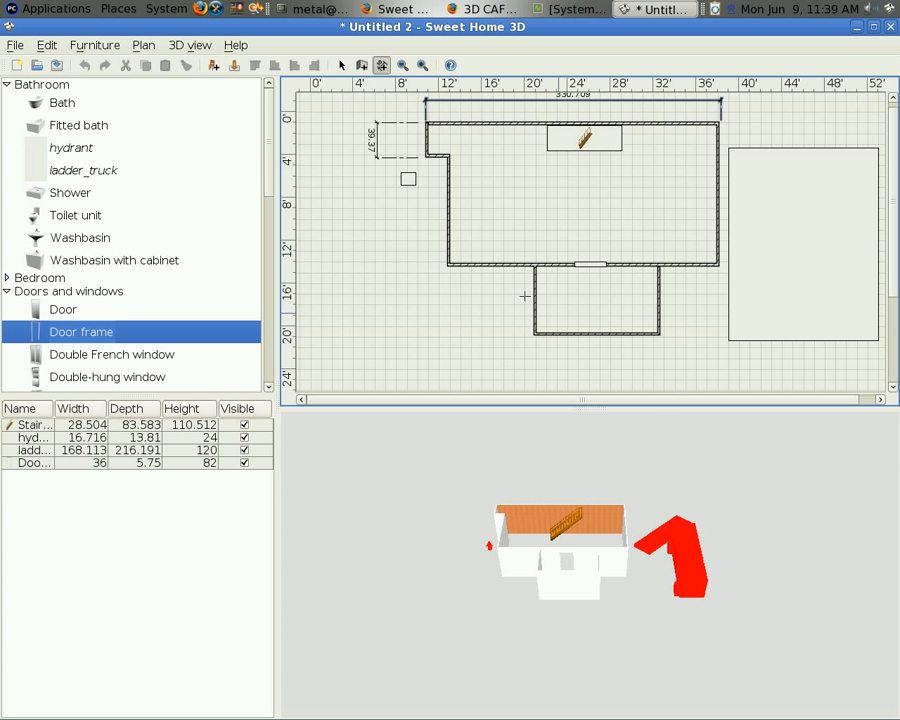
pyautogui.click(17, 46)
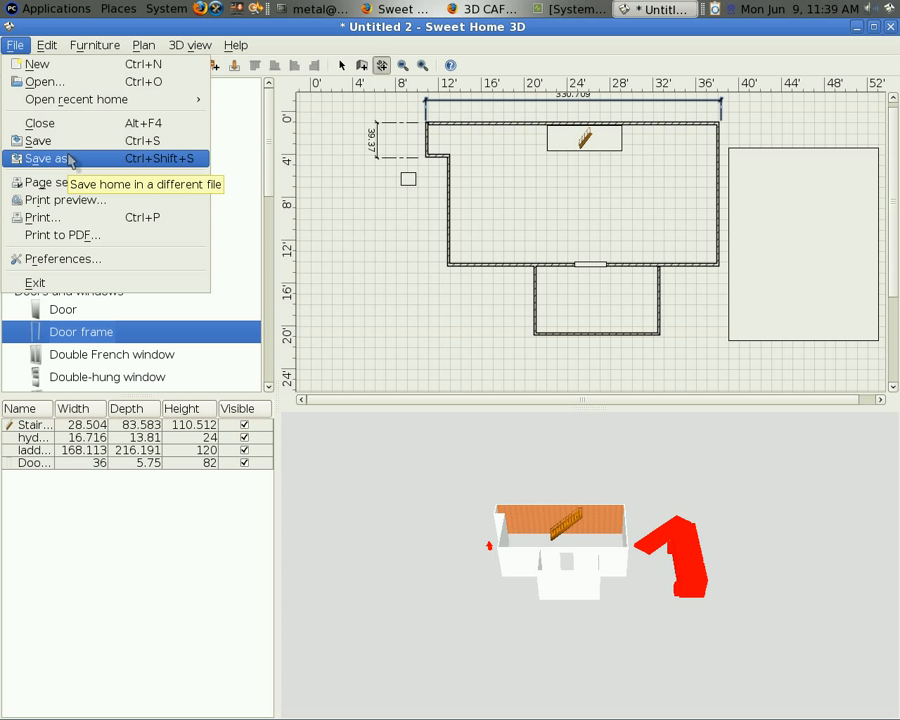
pyautogui.click(356, 28)
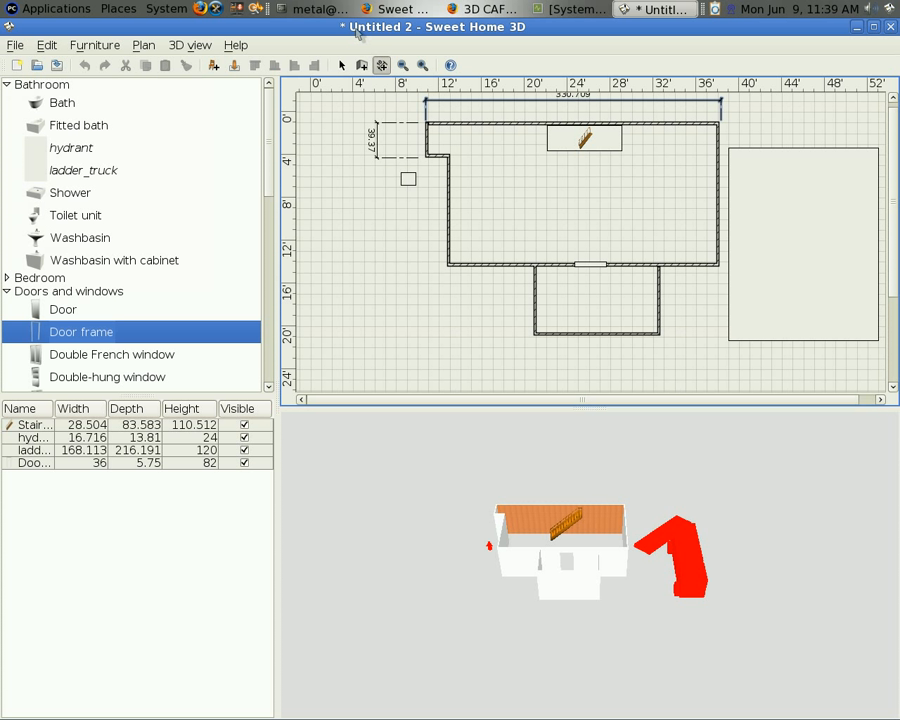